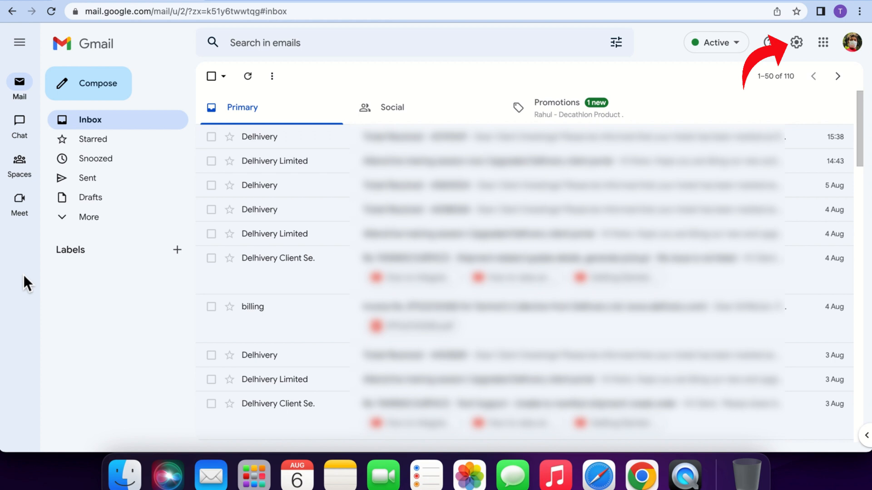
From Quick settings, bring up the Customise dialog for choosing apps used in Gmail
click(796, 43)
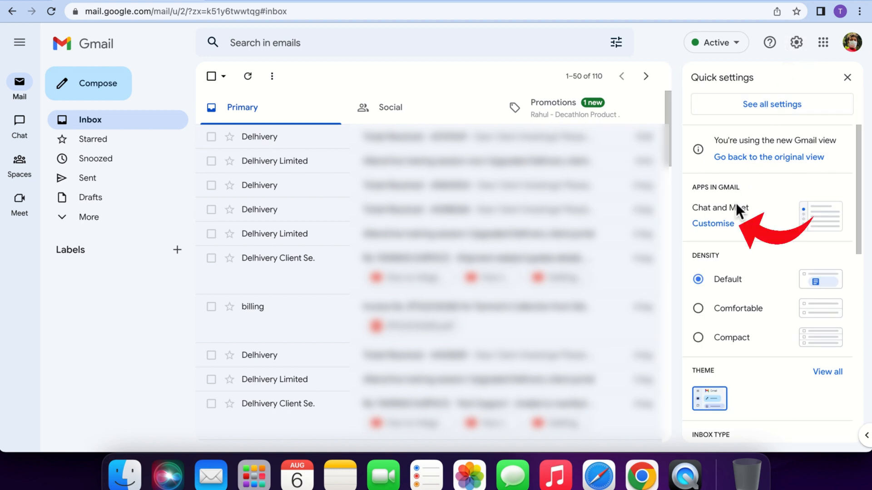
click(722, 225)
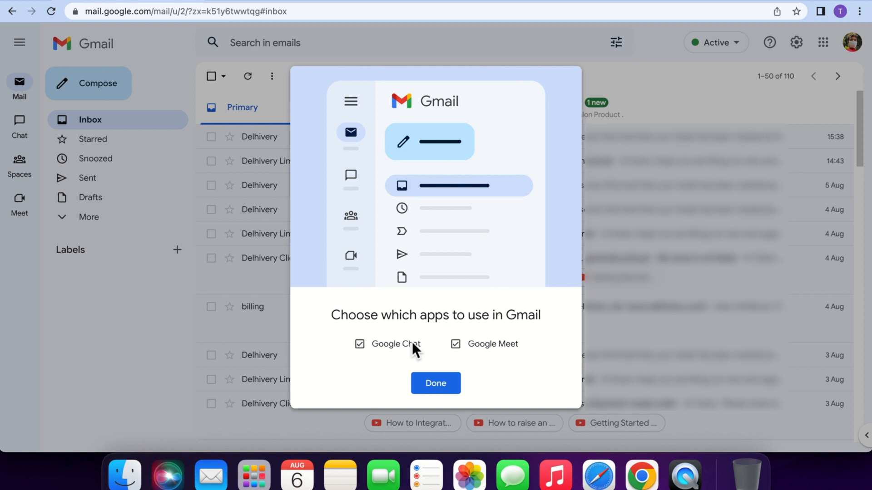
Uncheck Google Chat and Google Meet and confirm with Done so Gmail reloads
click(359, 344)
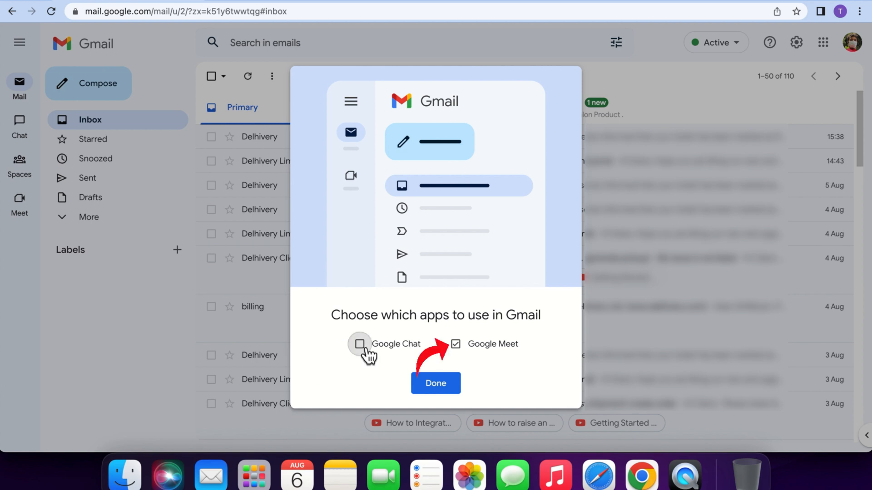
click(455, 343)
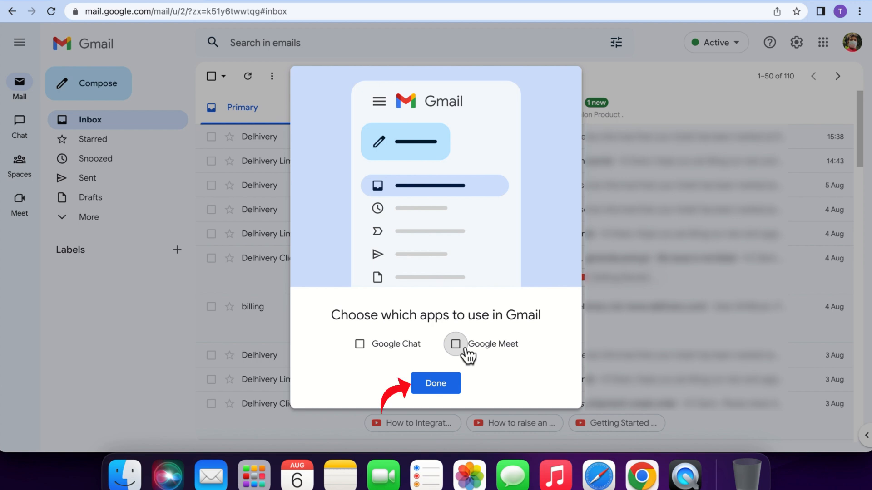
click(435, 383)
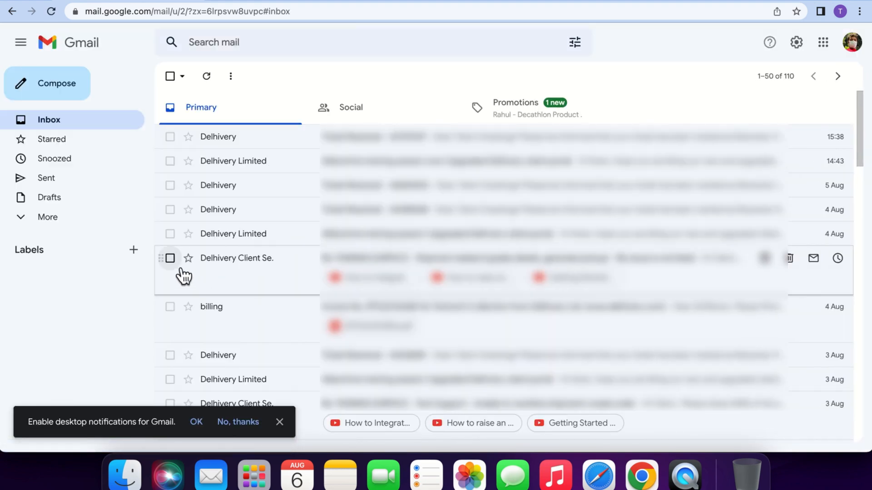
Dismiss the 'Enable desktop notifications' snackbar
click(279, 421)
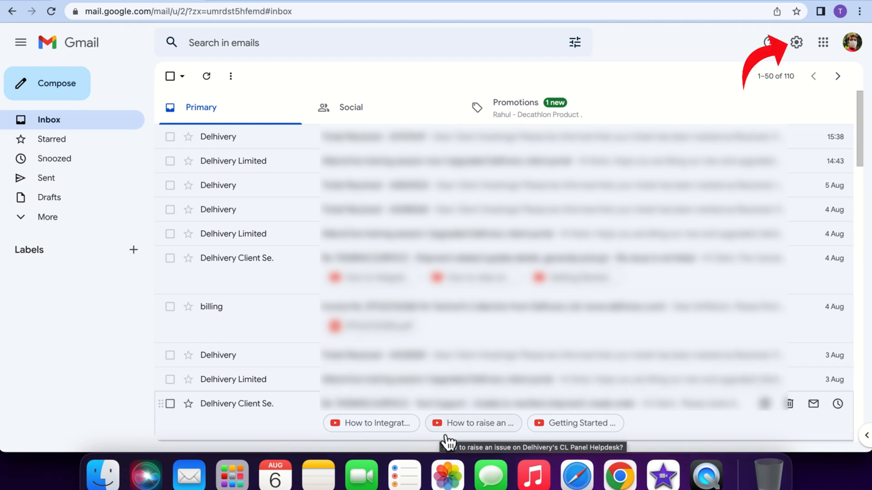
Re-enable Google Chat and Google Meet in Customise, confirm Done and Reload Gmail
click(797, 43)
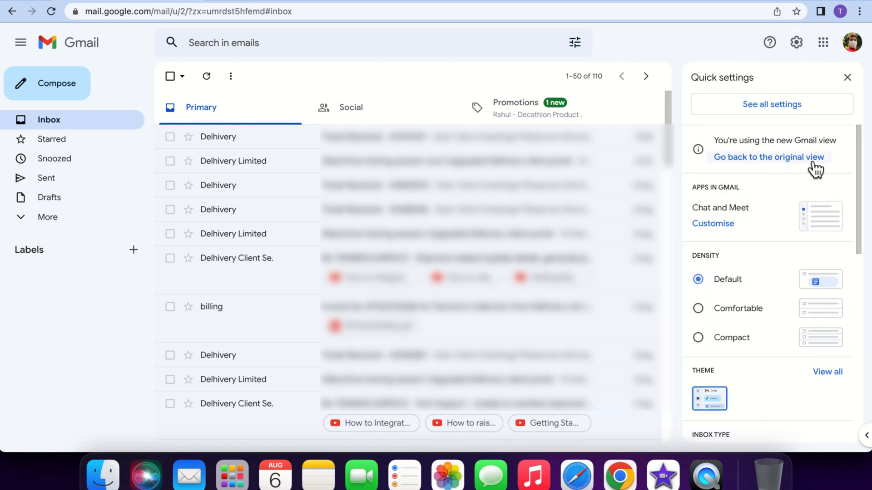
click(713, 224)
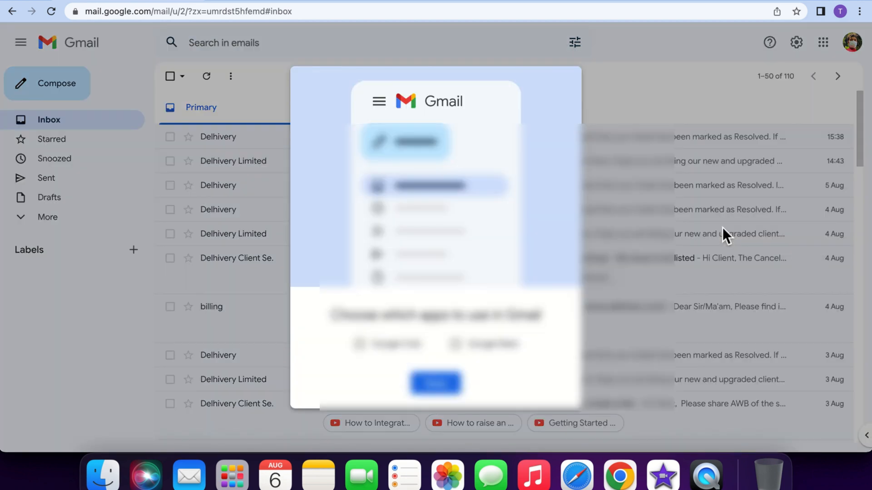
click(360, 344)
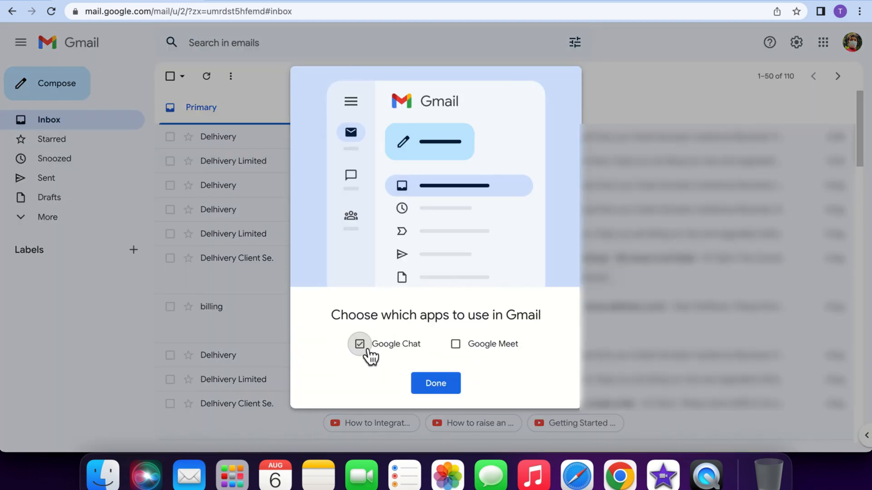
click(456, 344)
click(436, 383)
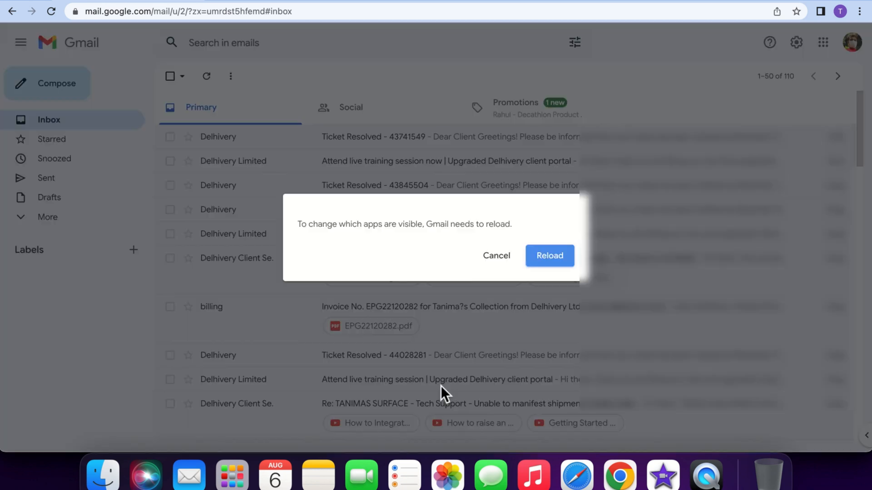
click(550, 255)
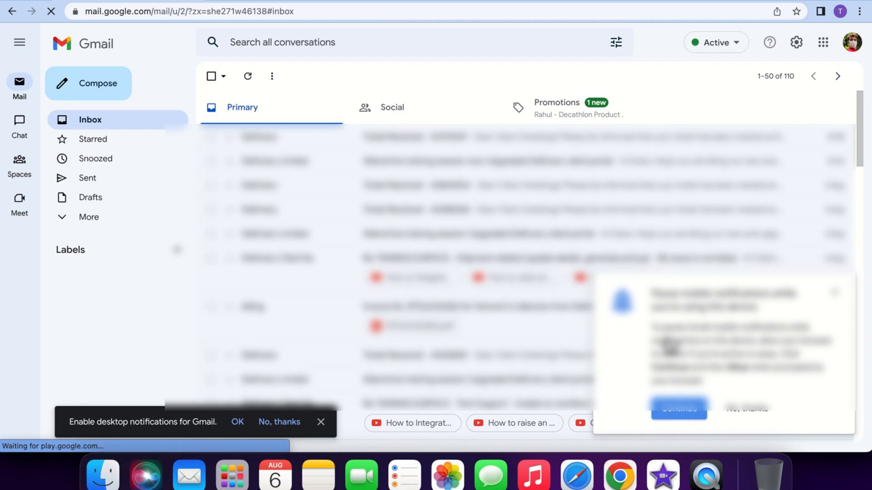
Dismiss the notification prompt, leaving the inbox with the Chat, Spaces and Meet rail
click(320, 422)
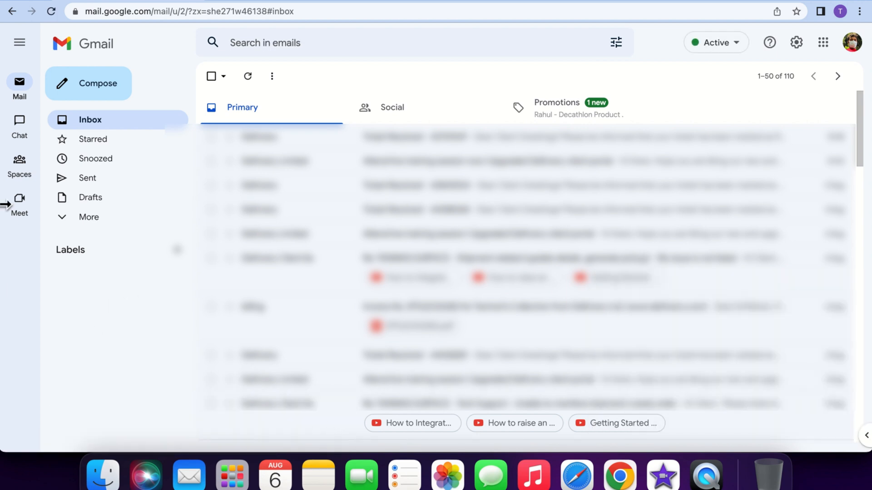